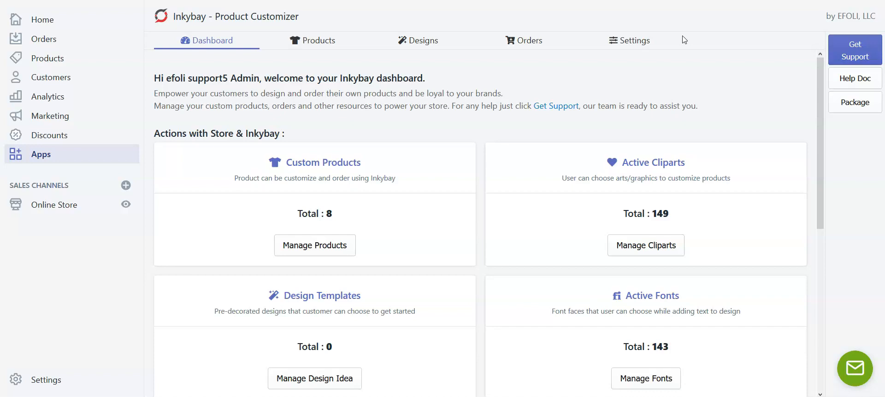
# - Open the clipart category management and add a new root category titled Sports
pyautogui.click(416, 40)
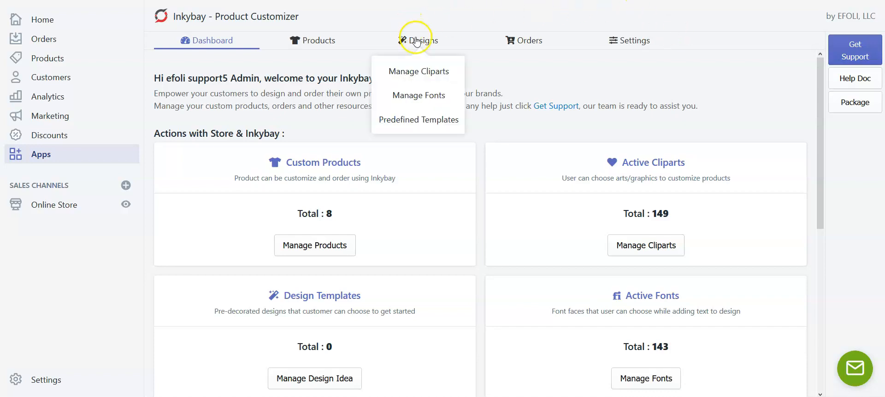
pyautogui.click(419, 73)
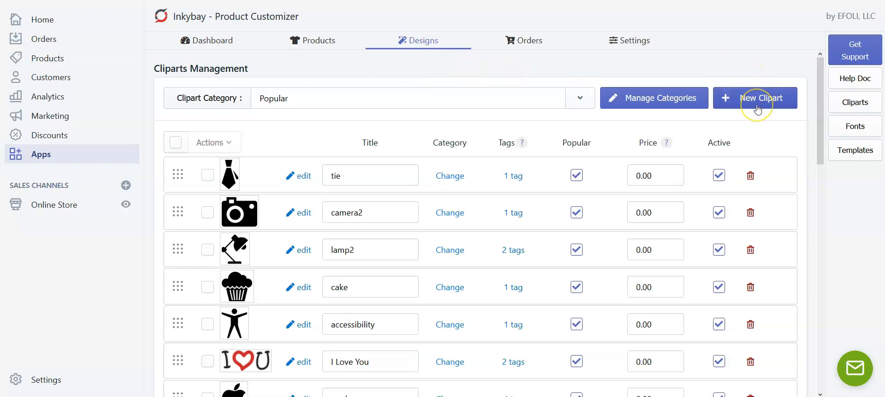
pyautogui.click(648, 98)
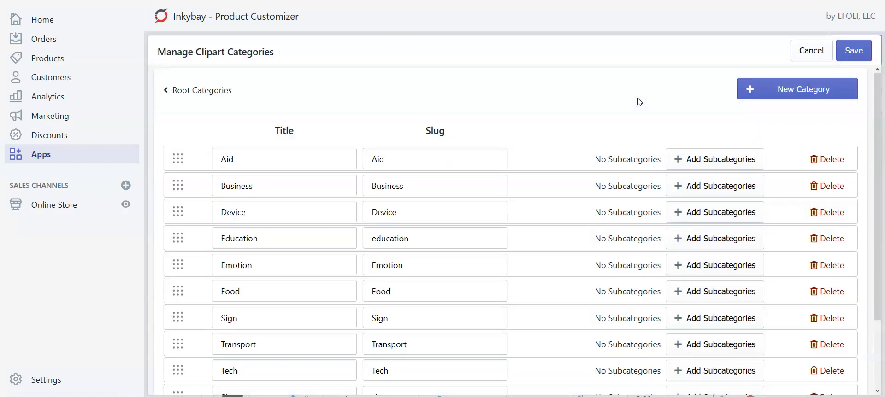
pyautogui.scroll(-3, 417, 197)
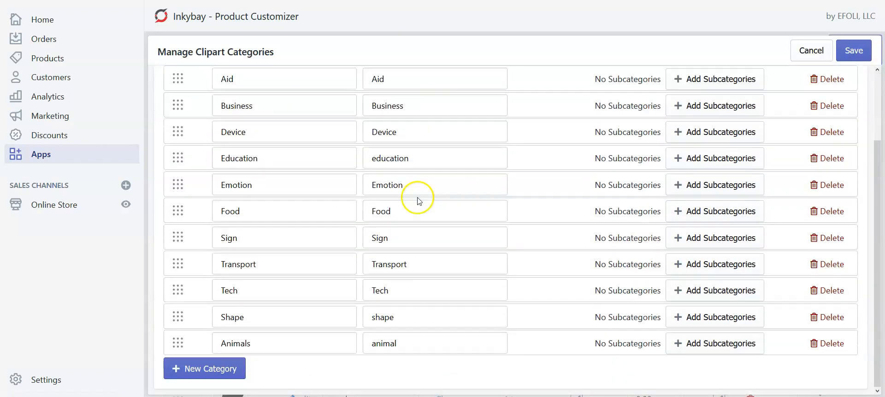
pyautogui.click(208, 367)
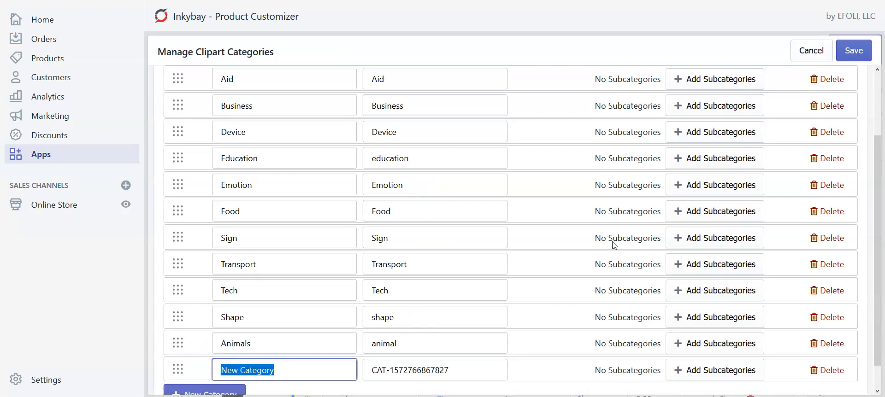
pyautogui.write('Sports')
# - Set the slug of the new Sports category to sports
pyautogui.scroll(5, 405, 265)
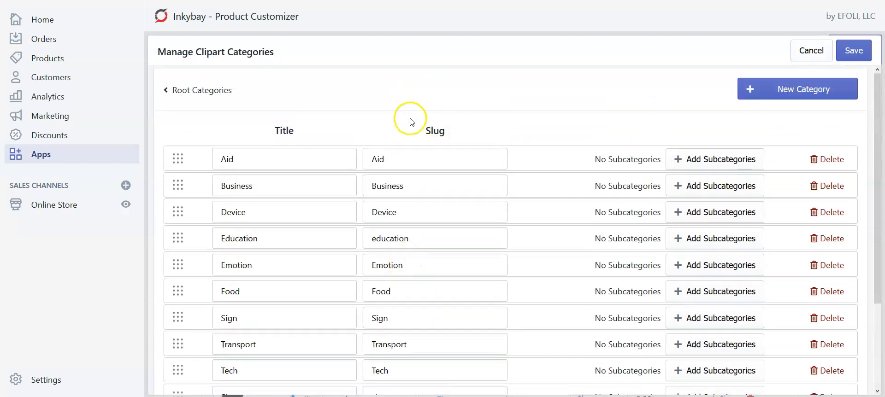
pyautogui.scroll(-5, 446, 129)
pyautogui.press('Tab')
pyautogui.click(302, 347)
pyautogui.write('sports')
pyautogui.click(434, 378)
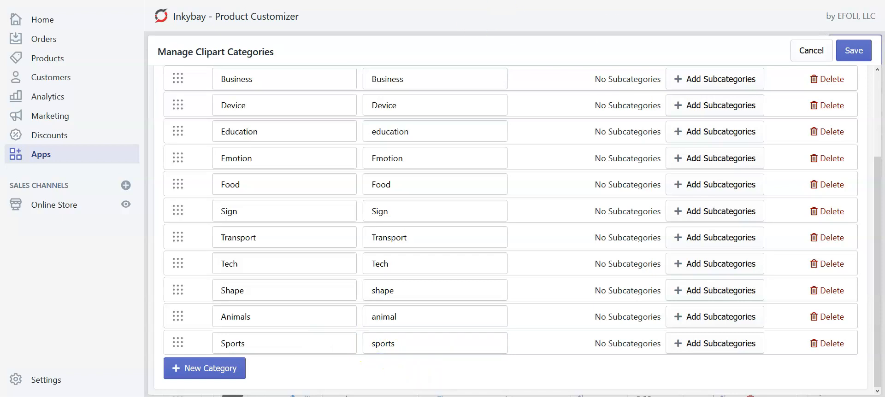
pyautogui.click(420, 343)
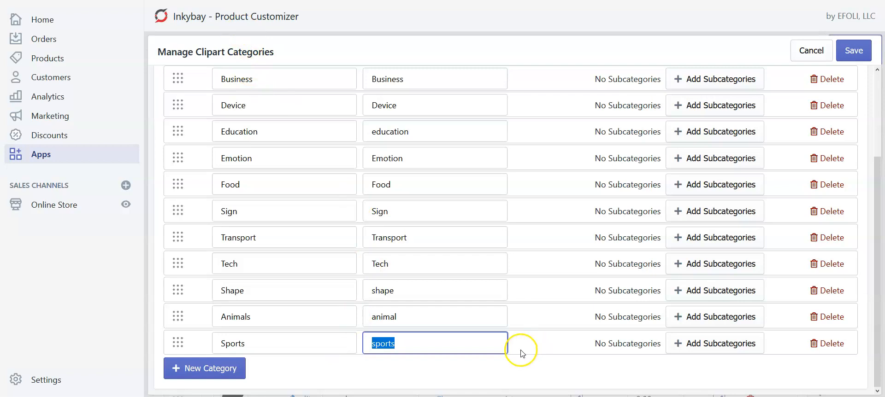
pyautogui.click(535, 368)
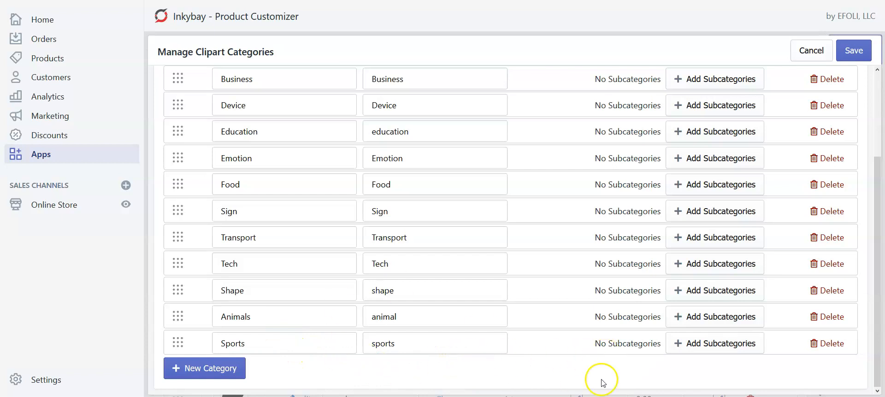
# - Add a Basketball subcategory with the slug basketball under Sports and save the categories
pyautogui.click(712, 350)
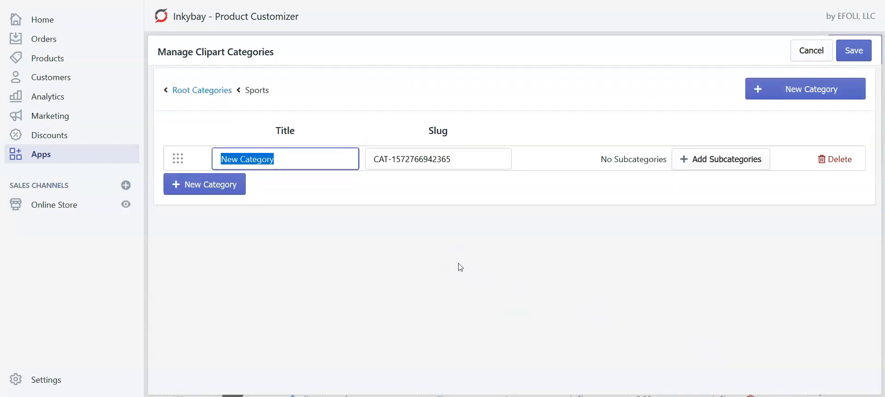
pyautogui.write('Basketball')
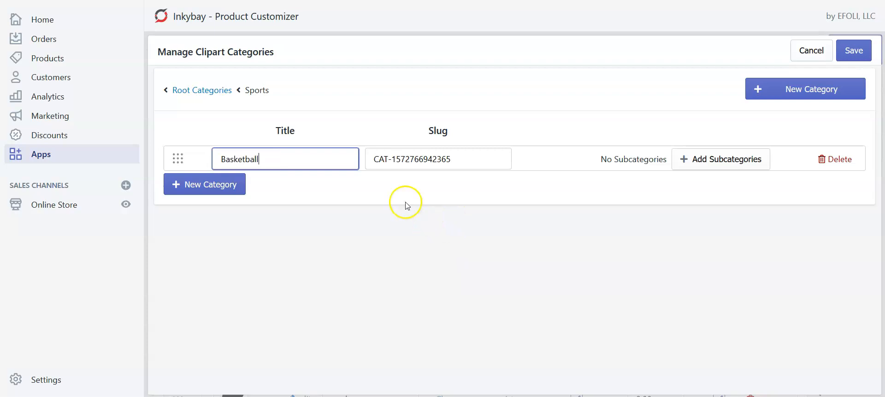
pyautogui.hotkey('ctrl', 'a')
pyautogui.click(336, 178)
pyautogui.moveTo(449, 160); pyautogui.dragTo(322, 164)
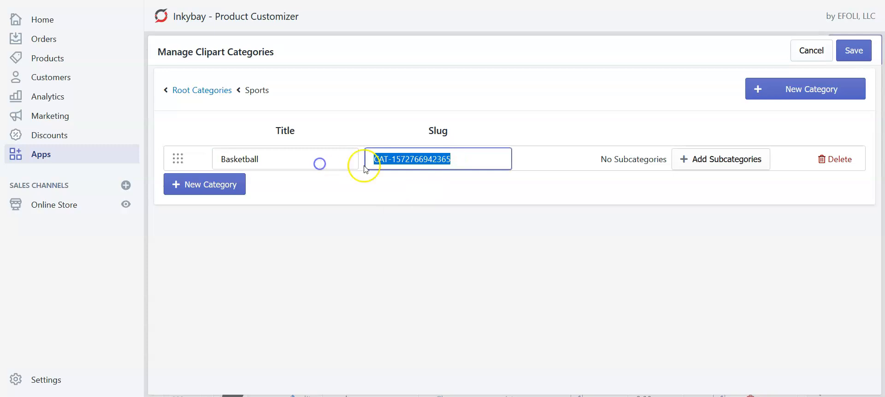
pyautogui.write('basketball')
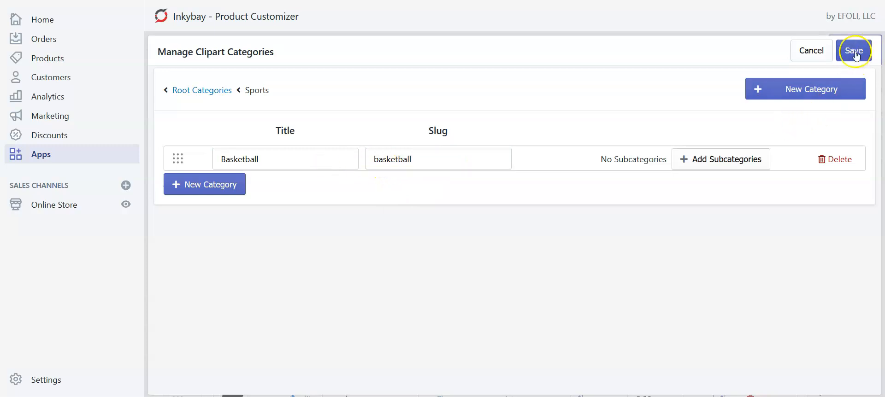
pyautogui.click(855, 52)
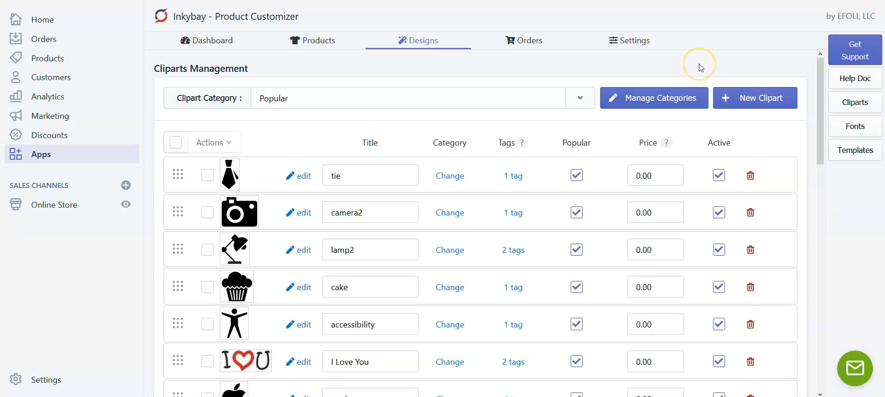
# - Reopen the clipart categories, check the Sports entry and its subcategories, and save the list again
pyautogui.click(655, 98)
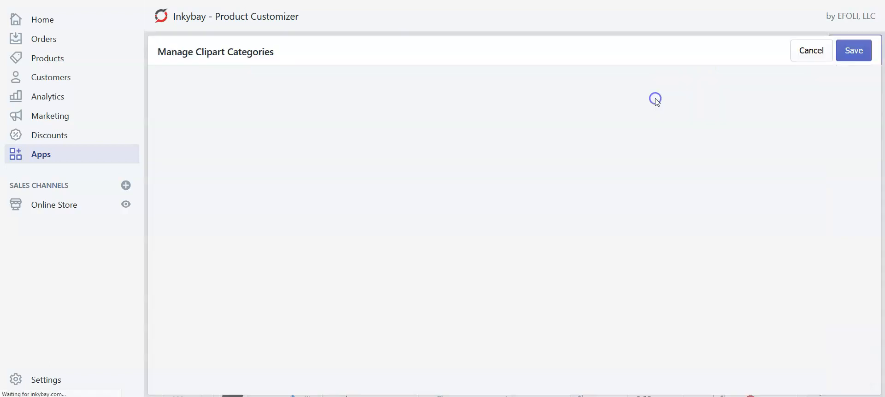
pyautogui.scroll(-3, 796, 188)
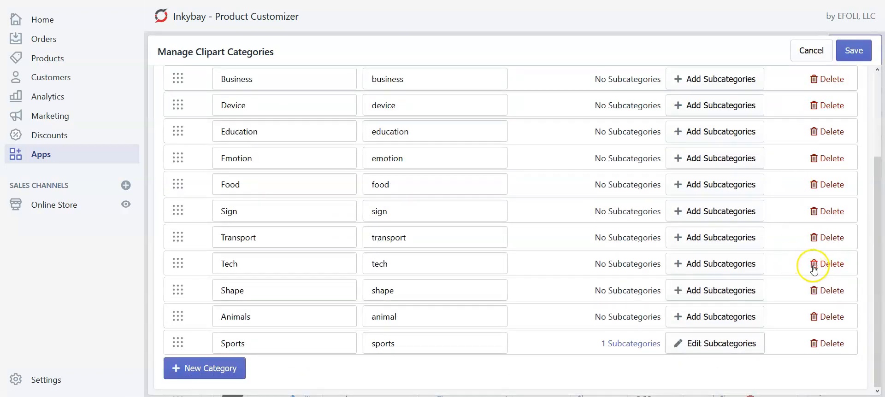
pyautogui.click(854, 51)
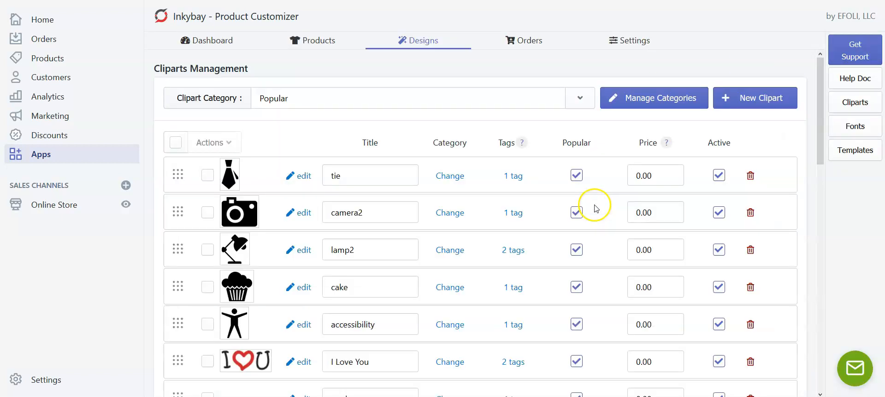
# - Create a new vector clipart and upload the basketball SVG file
pyautogui.click(751, 101)
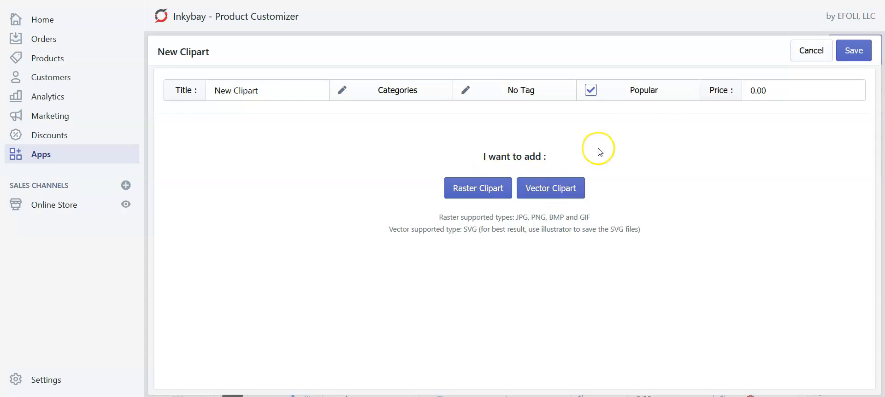
pyautogui.click(547, 195)
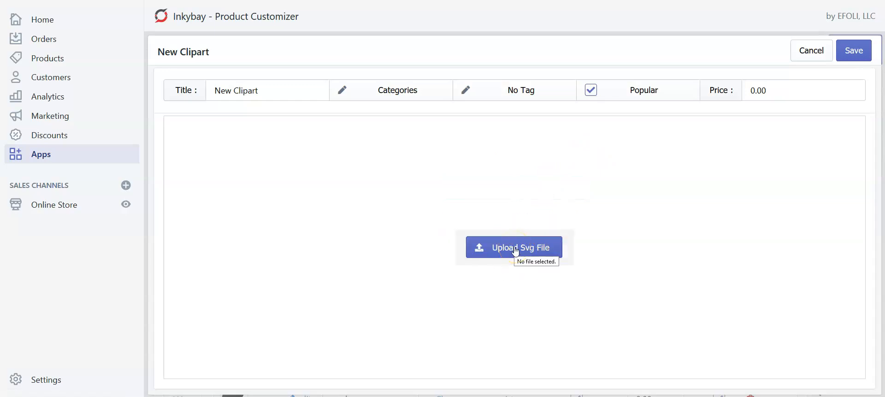
pyautogui.click(515, 249)
pyautogui.doubleClick(264, 90)
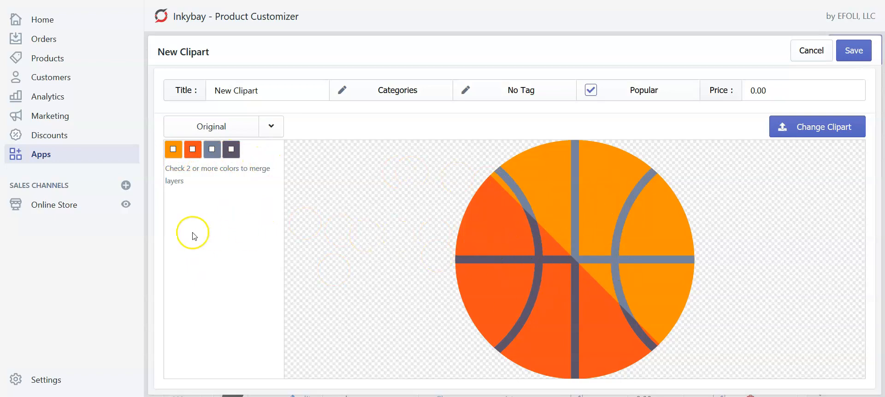
# - Try merging the two orange color layers of the basketball clipart, and restore the original layers
pyautogui.click(193, 150)
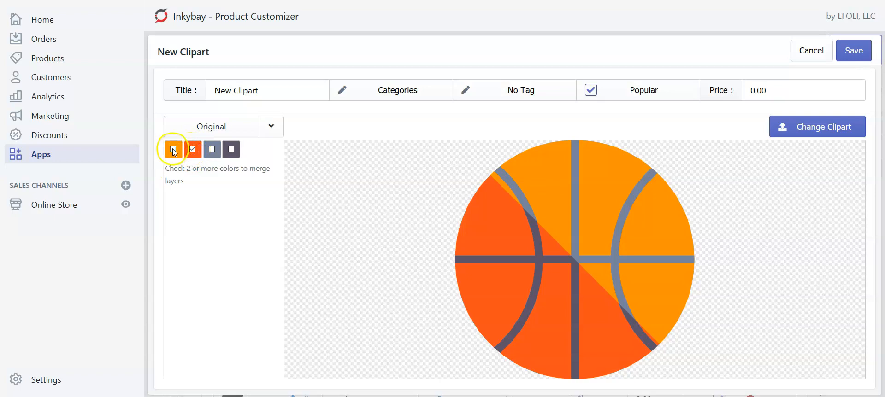
pyautogui.click(174, 150)
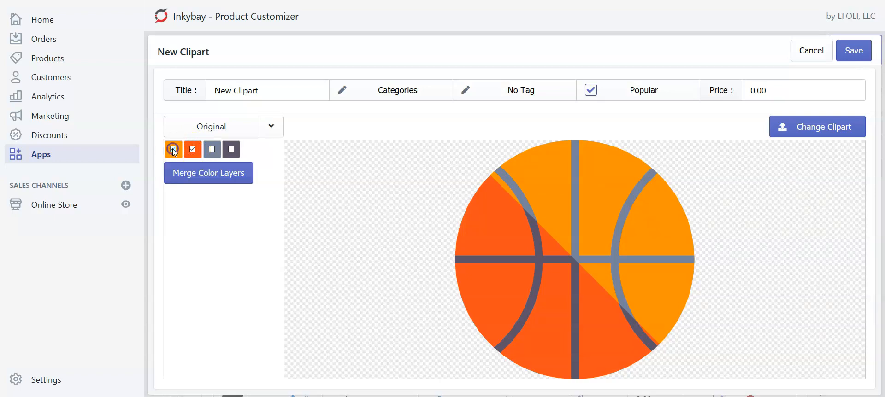
pyautogui.click(218, 179)
pyautogui.click(217, 206)
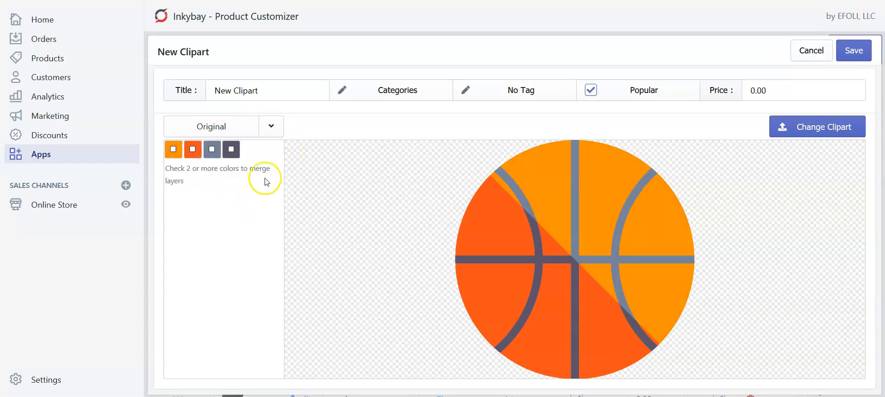
# - Preview the clipart in the DTG Print, Premium Vinyl, Sublimination and New Printing Type versions, and return to Original
pyautogui.click(274, 128)
pyautogui.click(233, 160)
pyautogui.click(273, 123)
pyautogui.click(228, 177)
pyautogui.click(271, 126)
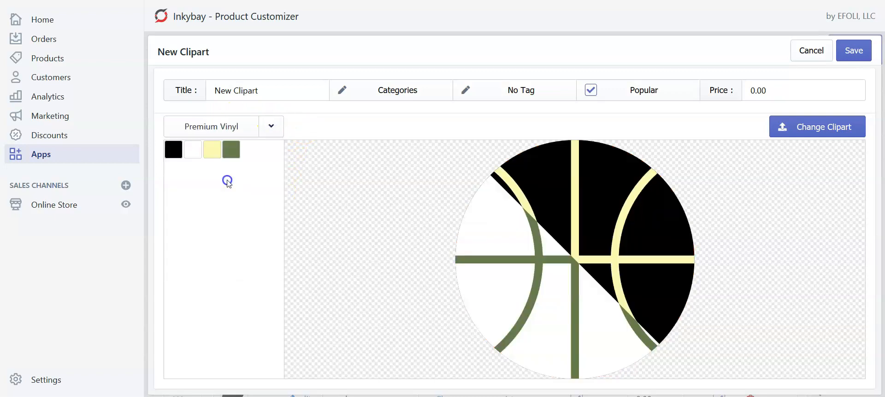
pyautogui.click(215, 209)
pyautogui.click(271, 126)
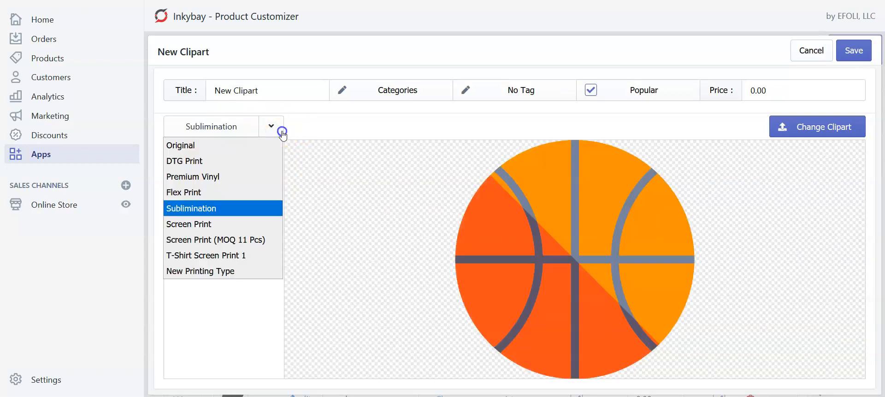
pyautogui.click(201, 271)
pyautogui.click(272, 124)
pyautogui.click(233, 147)
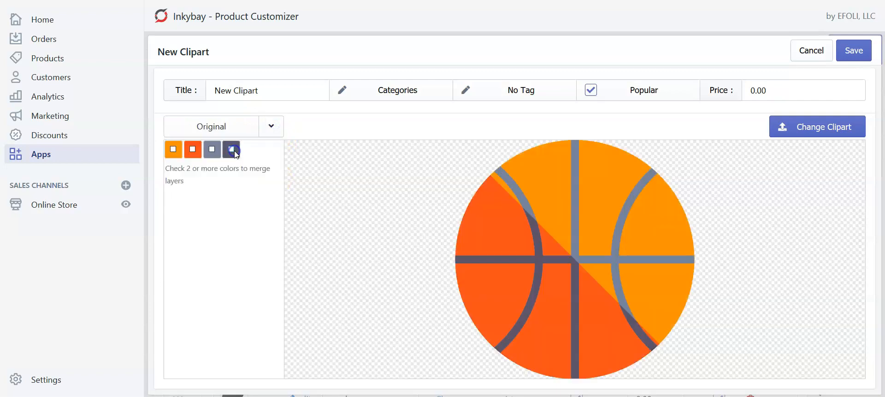
# - Title the clipart B1 and assign it to the Sports category and its Basketball subcategory
pyautogui.tripleClick(266, 85)
pyautogui.write('B1')
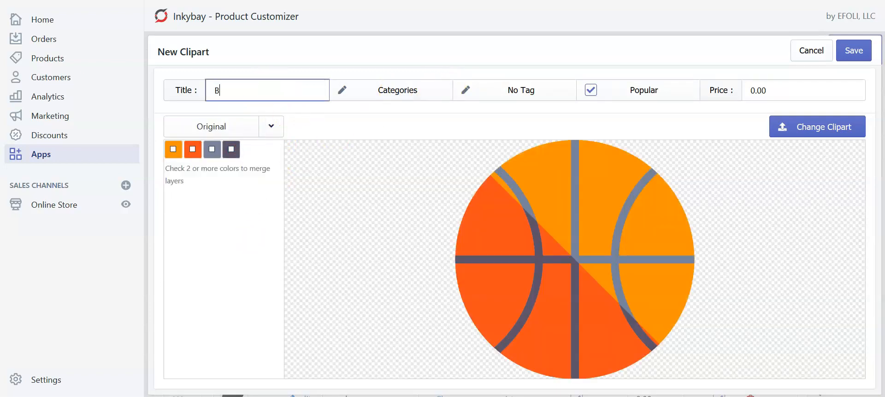
pyautogui.click(405, 99)
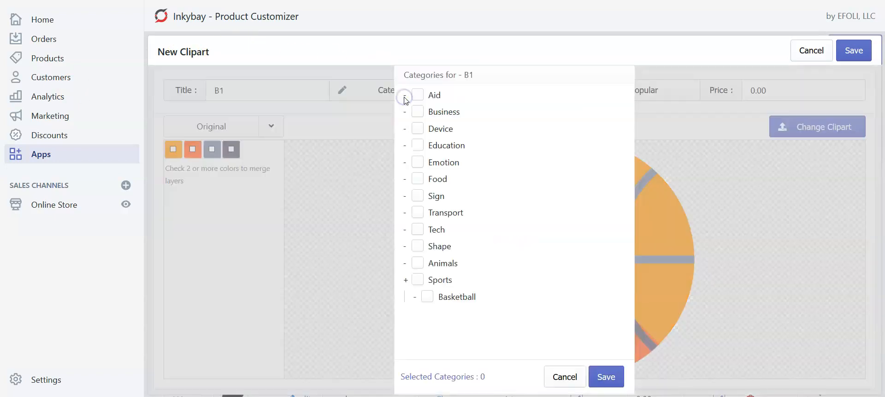
pyautogui.click(417, 280)
pyautogui.click(427, 297)
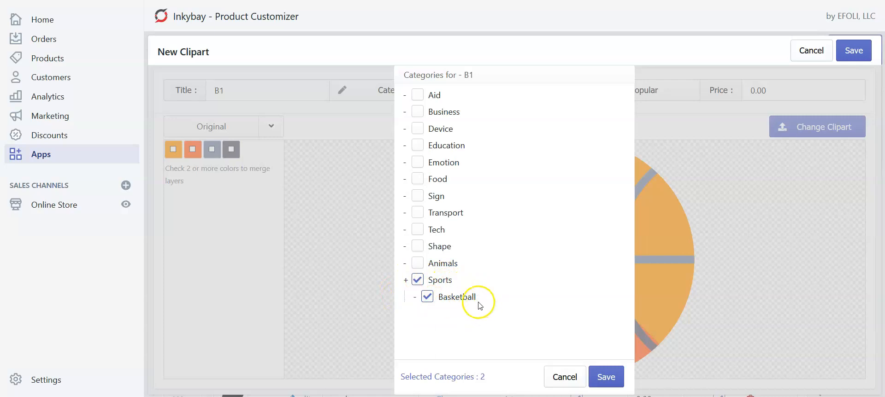
pyautogui.click(605, 378)
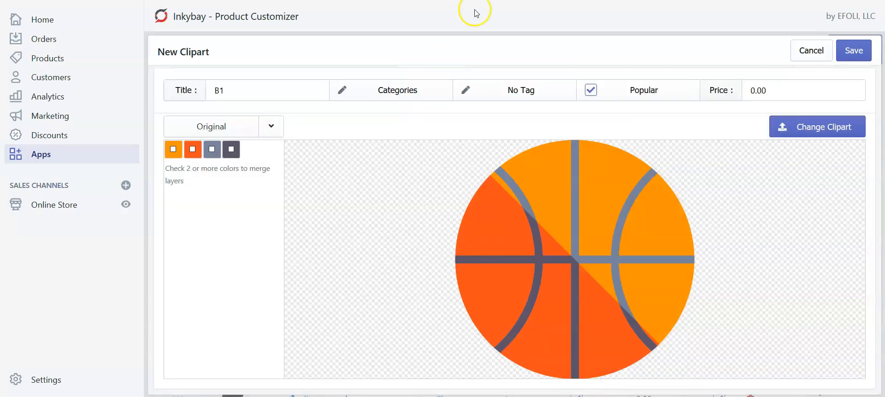
# - Add the search tags Basketball and Sports to the B1 clipart and save them
pyautogui.click(519, 90)
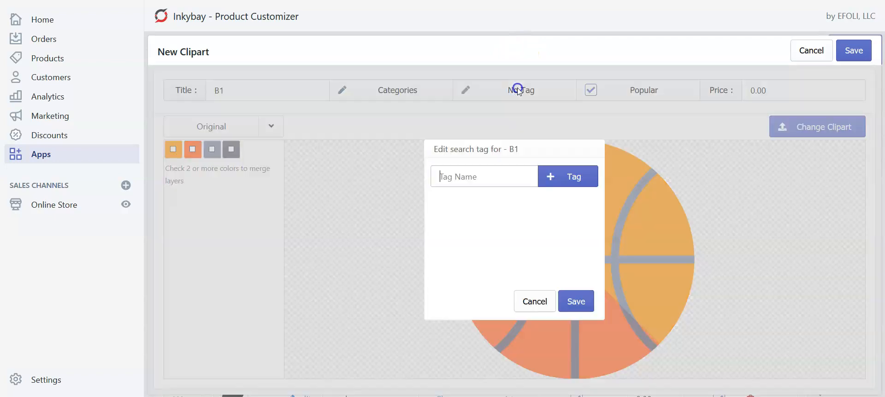
pyautogui.write('Basketball')
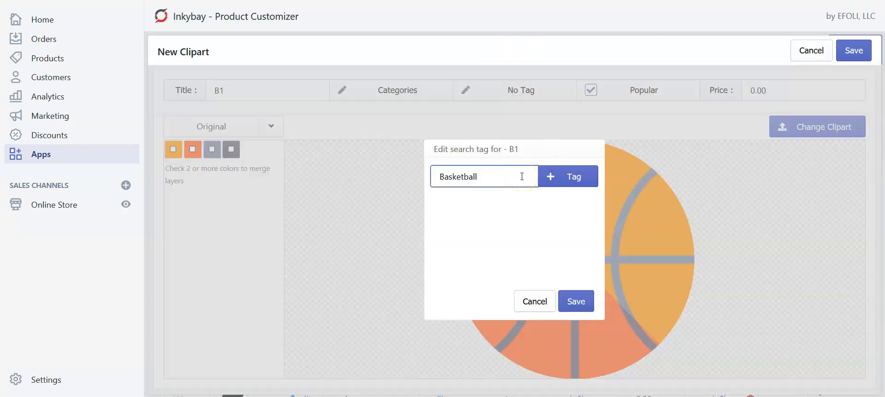
pyautogui.click(571, 179)
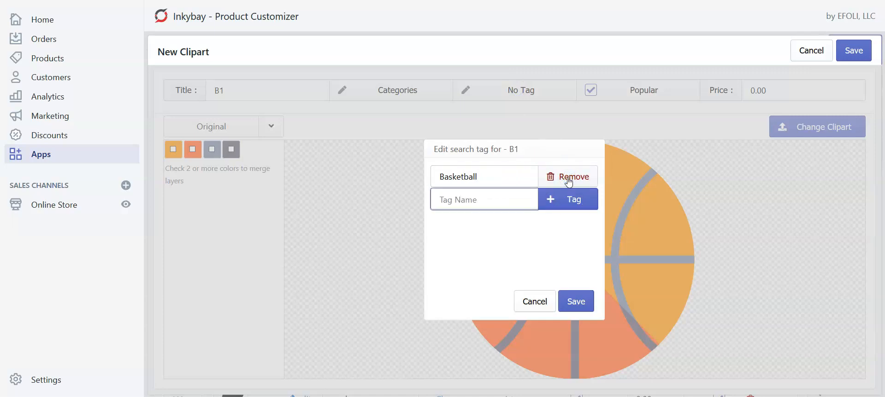
pyautogui.write('Sports')
pyautogui.click(573, 199)
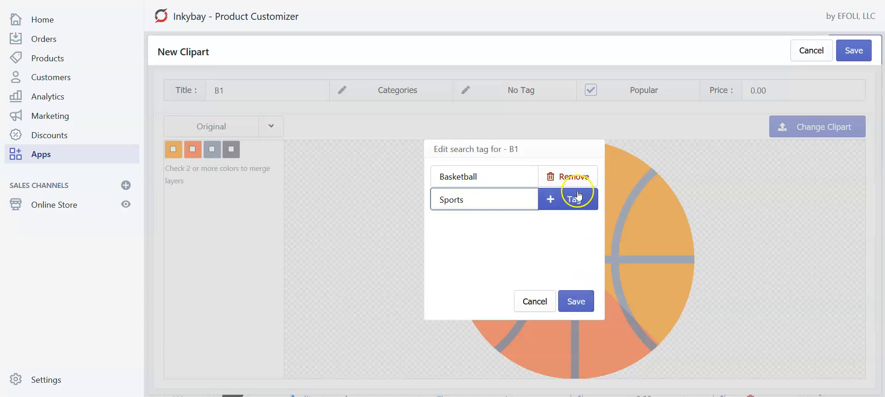
pyautogui.click(577, 301)
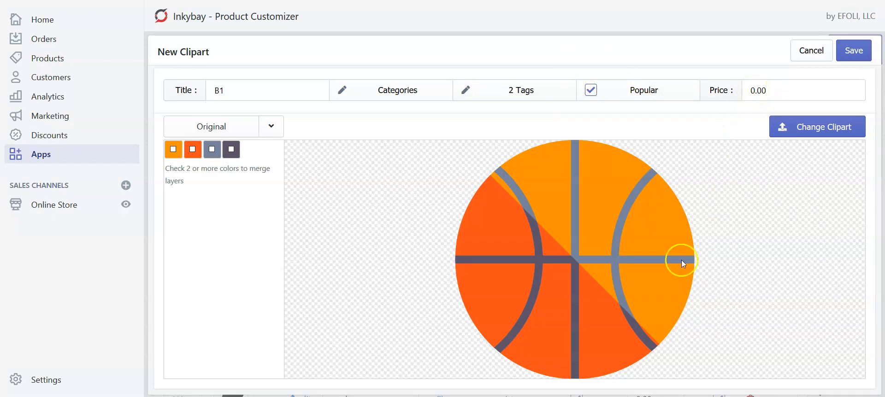
# - Set the B1 clipart's price to 1.50 and save the new clipart
pyautogui.click(752, 90)
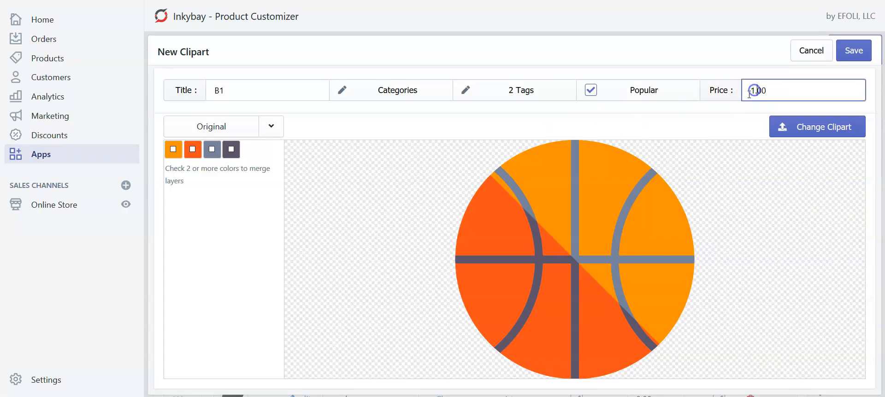
pyautogui.write('5')
pyautogui.press('Delete')
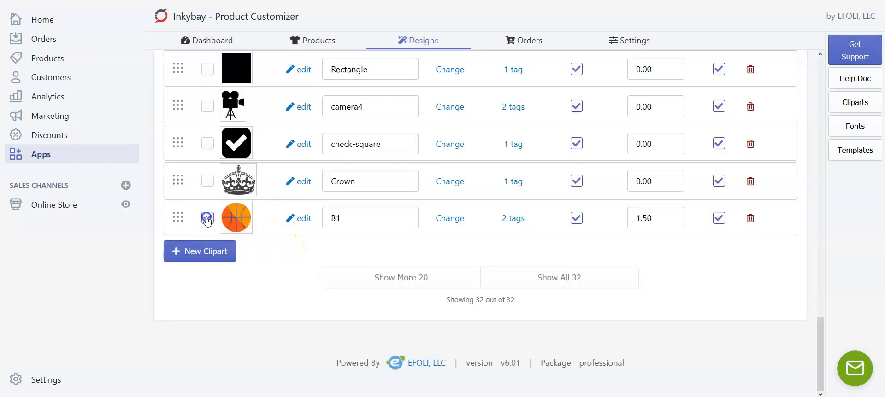
# - Activate the selected B1 clipart with the bulk action in the Popular clipart list
pyautogui.scroll(5, 208, 221)
pyautogui.scroll(10, 208, 221)
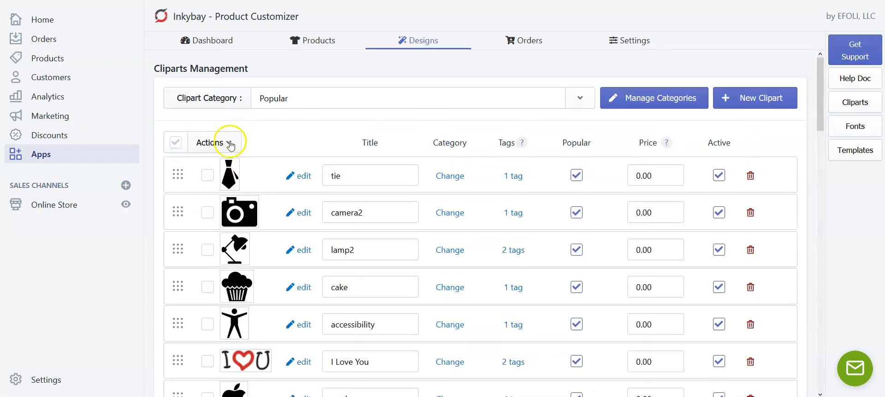
pyautogui.click(231, 143)
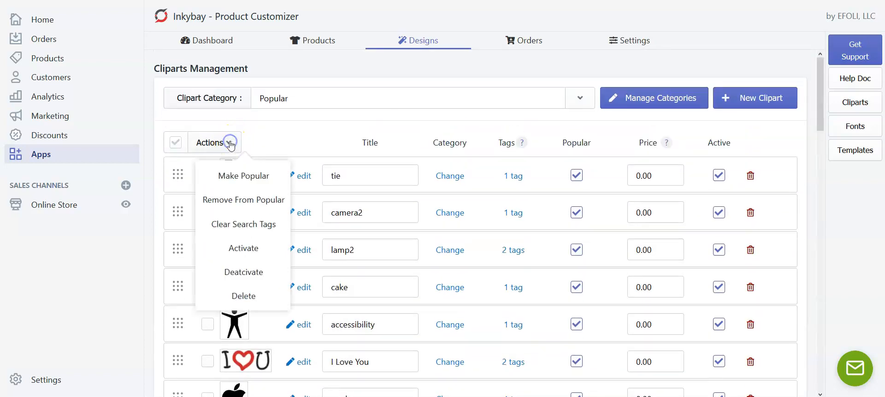
pyautogui.click(248, 249)
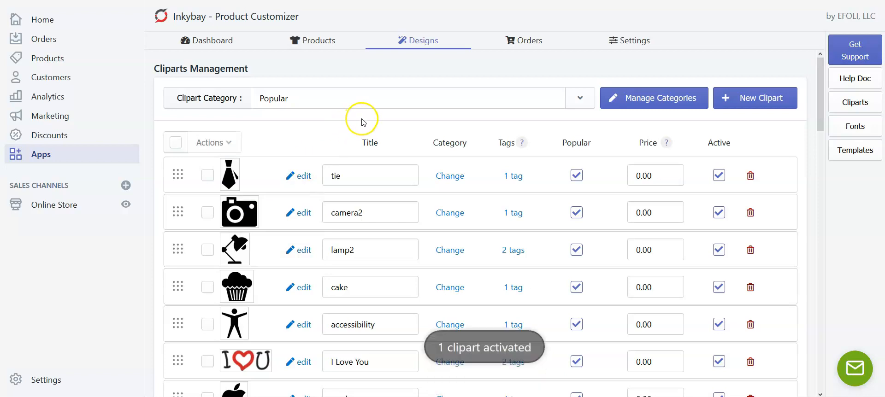
pyautogui.scroll(-15, 256, 304)
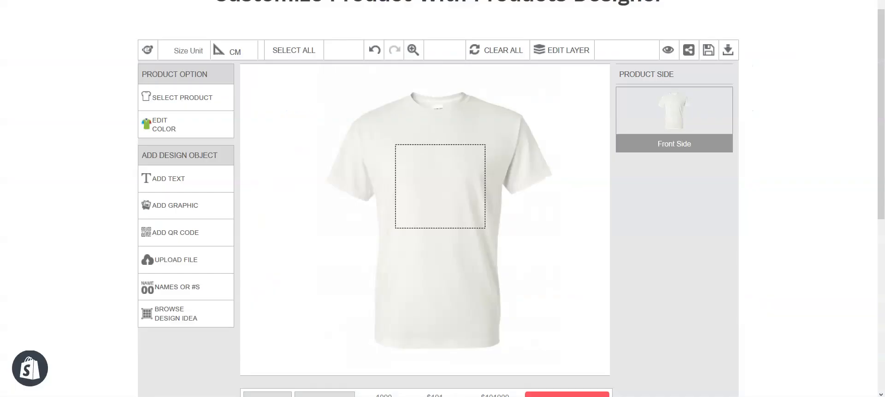
# - Switch to the storefront product designer, open its graphics library and look for B1 under Sports and Popular Clipart
pyautogui.click(165, 209)
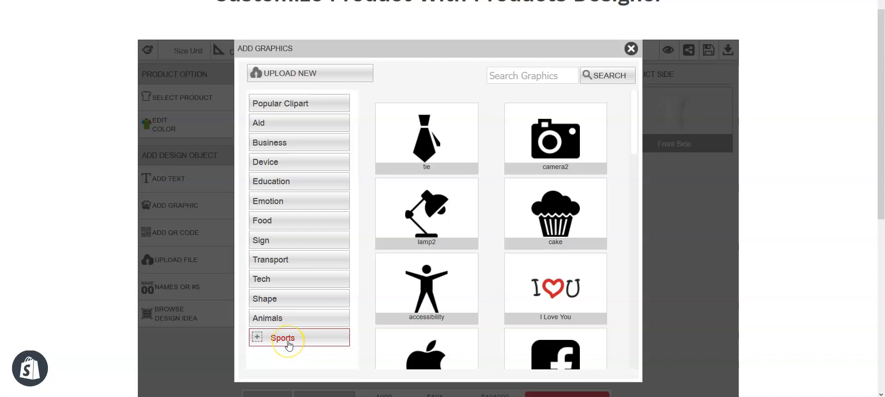
pyautogui.click(288, 345)
pyautogui.scroll(-2, 257, 311)
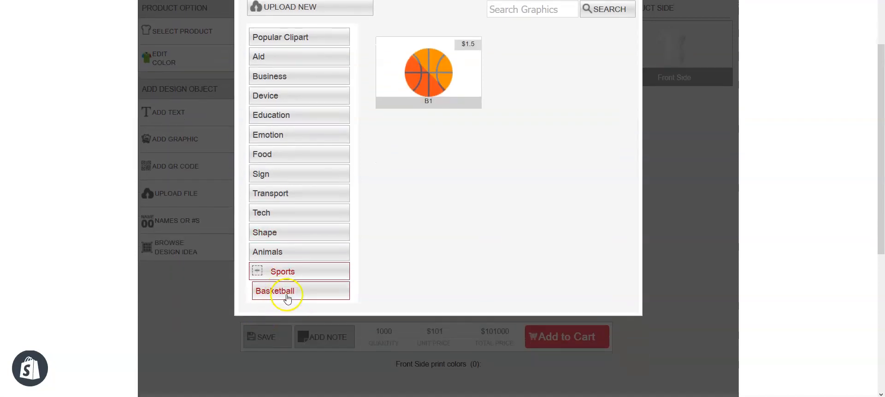
pyautogui.scroll(2, 279, 293)
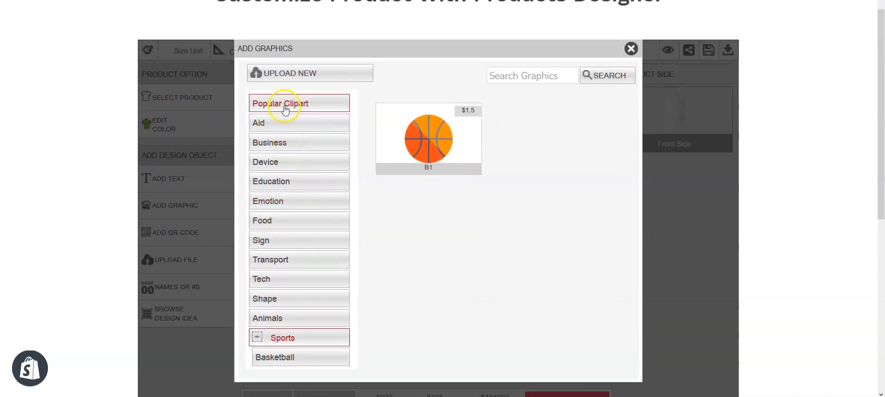
pyautogui.click(284, 104)
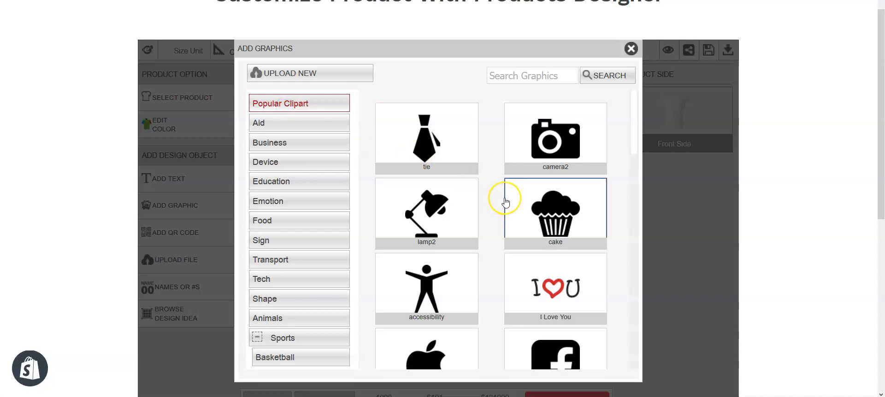
pyautogui.scroll(-15, 506, 203)
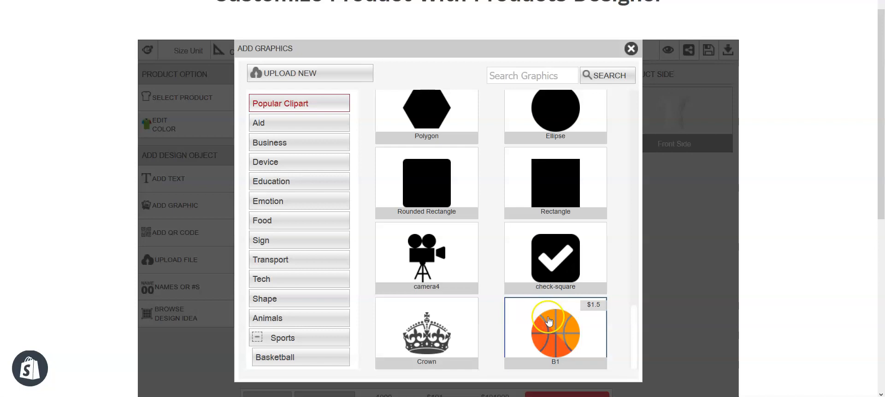
pyautogui.click(569, 330)
# - Add the B1 clipart from the Basketball subcategory of Sports to the T-shirt's front side and deselect it
pyautogui.click(319, 337)
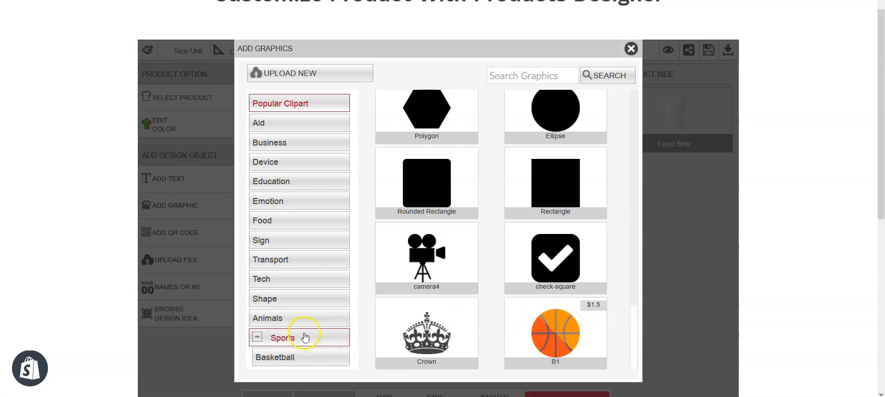
pyautogui.click(294, 358)
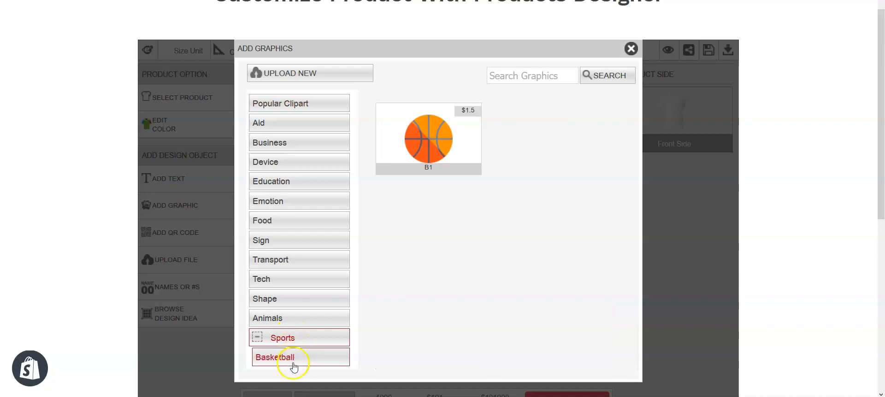
pyautogui.click(436, 138)
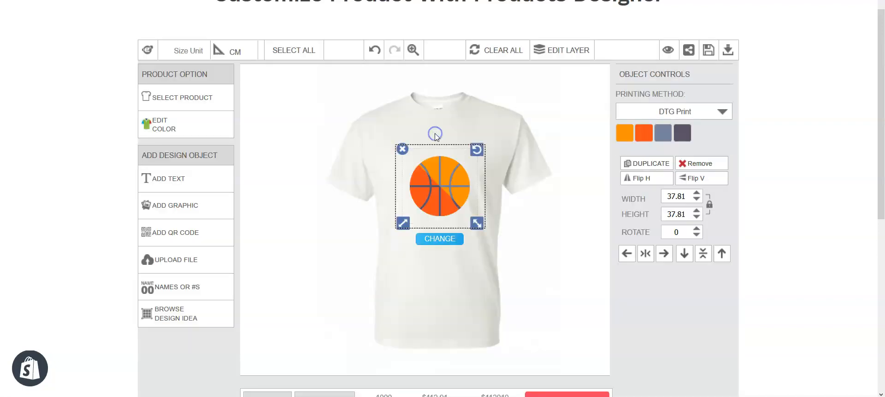
pyautogui.click(518, 108)
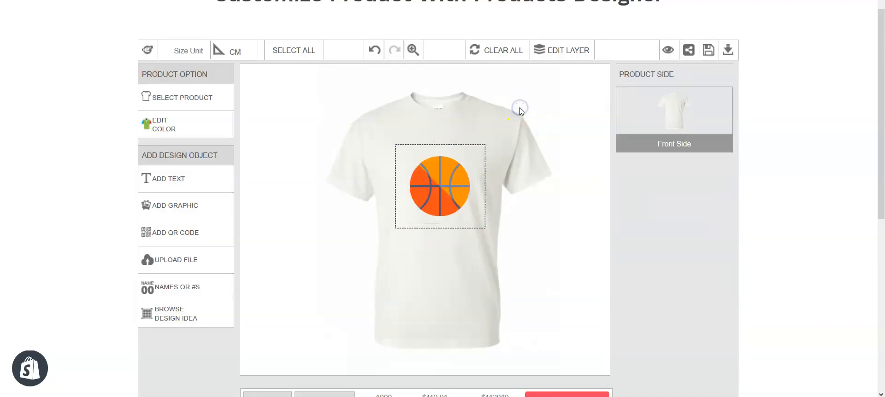